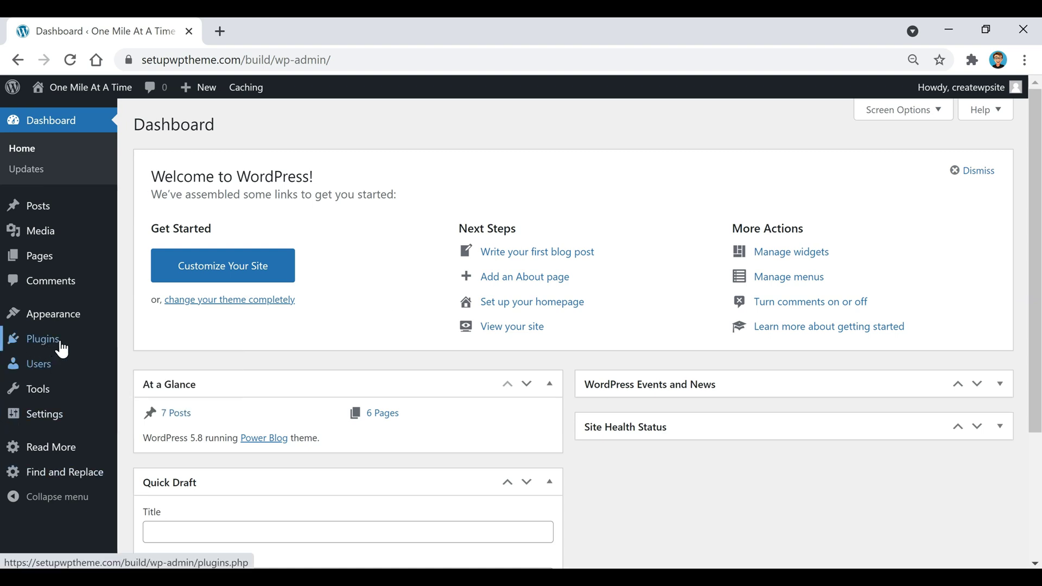
- Search the plugin directory for 'easy google fonts', then install and activate Easy Google Fonts
mouse_move(49, 347)
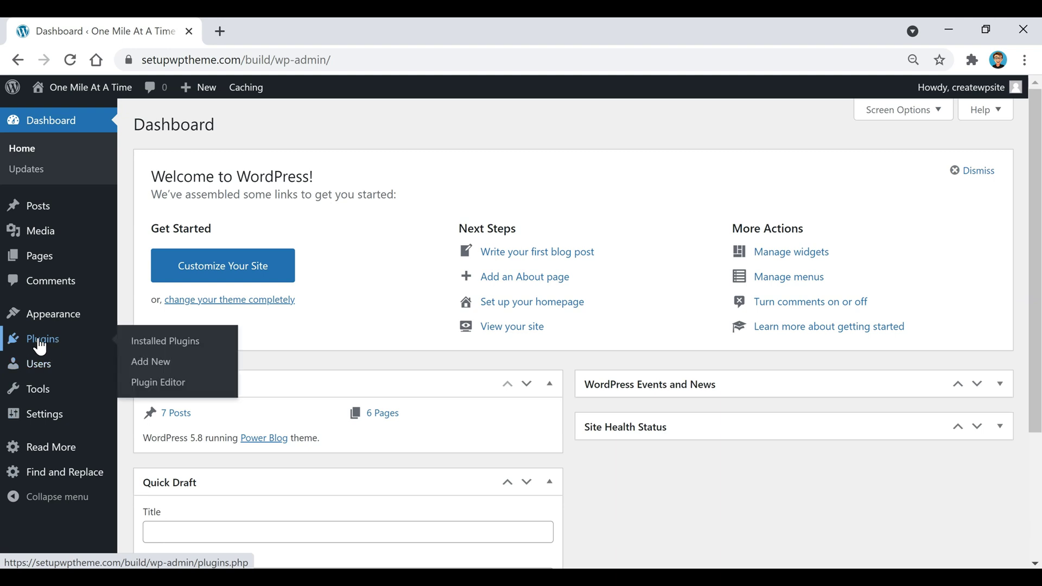
click(41, 341)
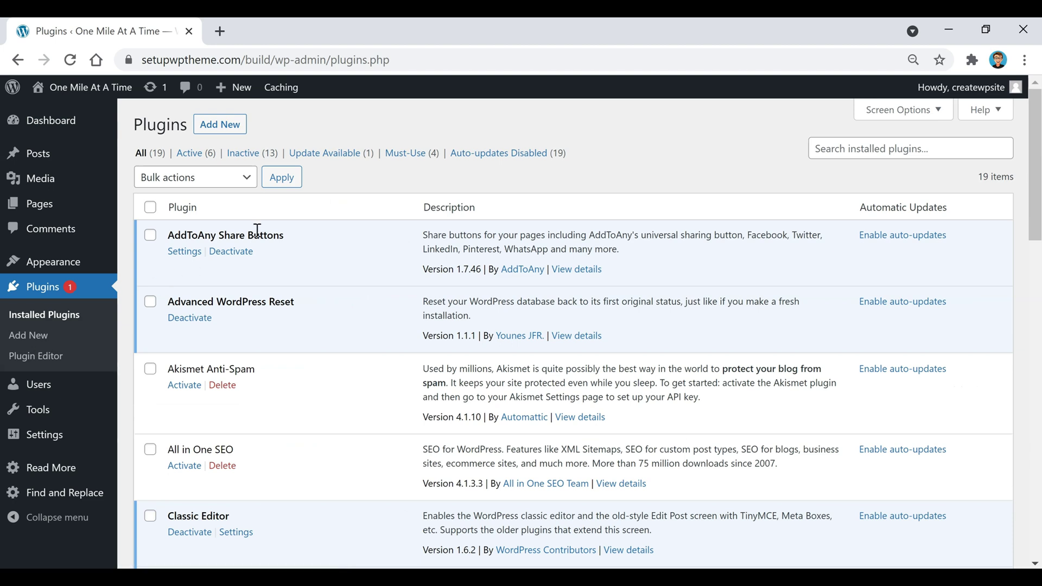
click(215, 130)
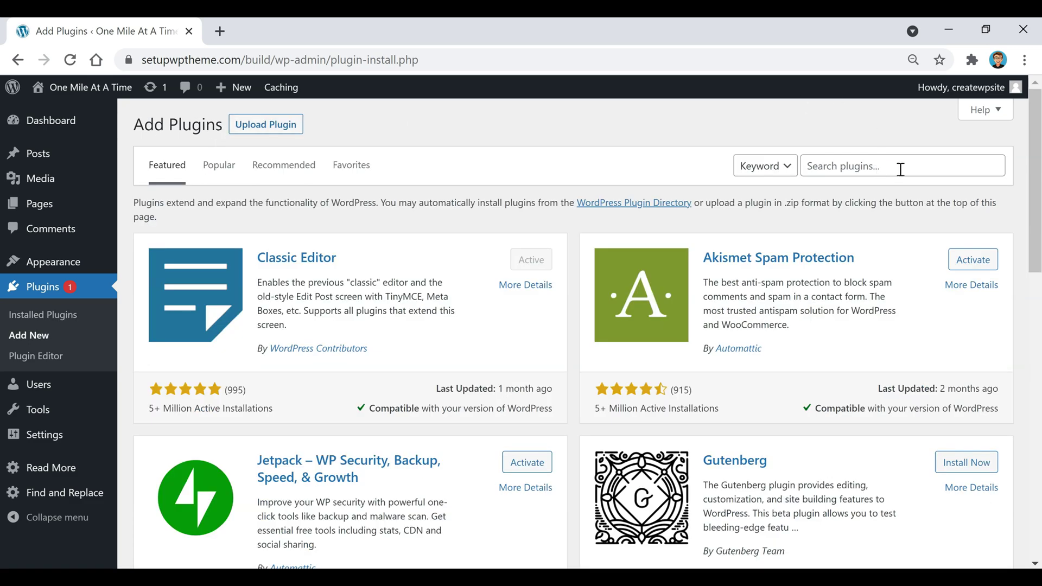
click(900, 169)
text(easy google fonts)
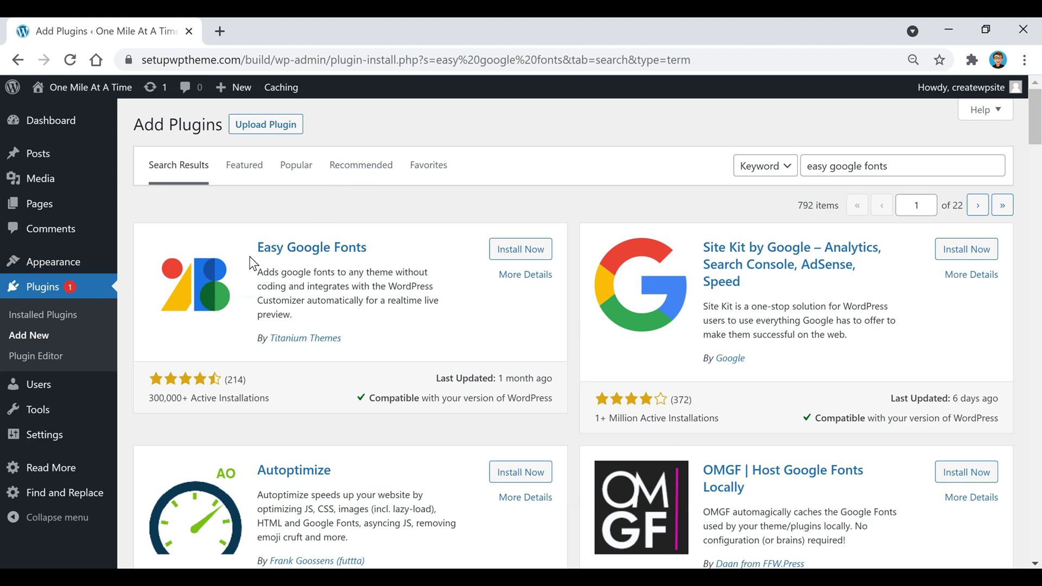
click(521, 258)
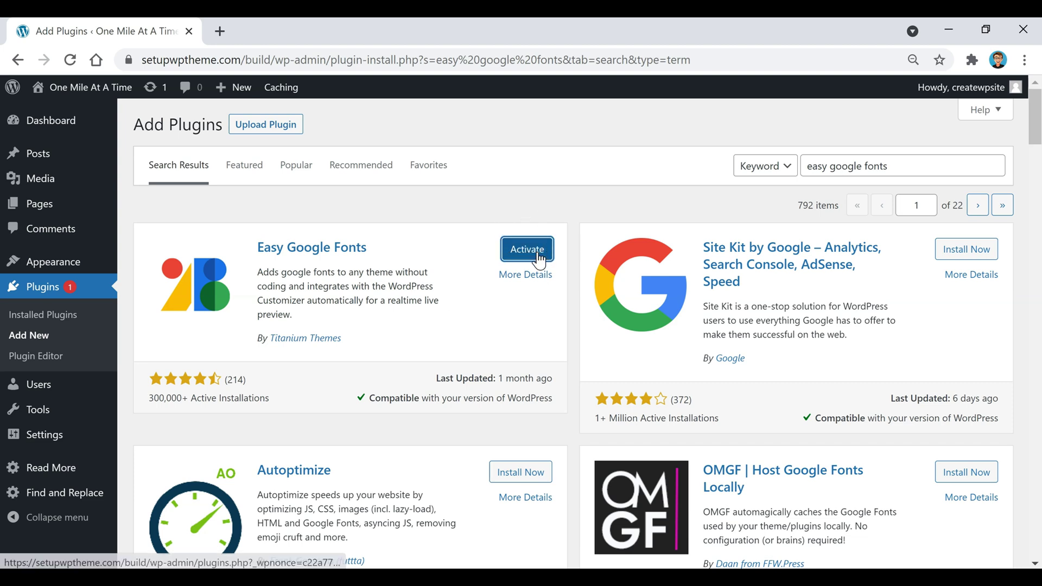
click(537, 258)
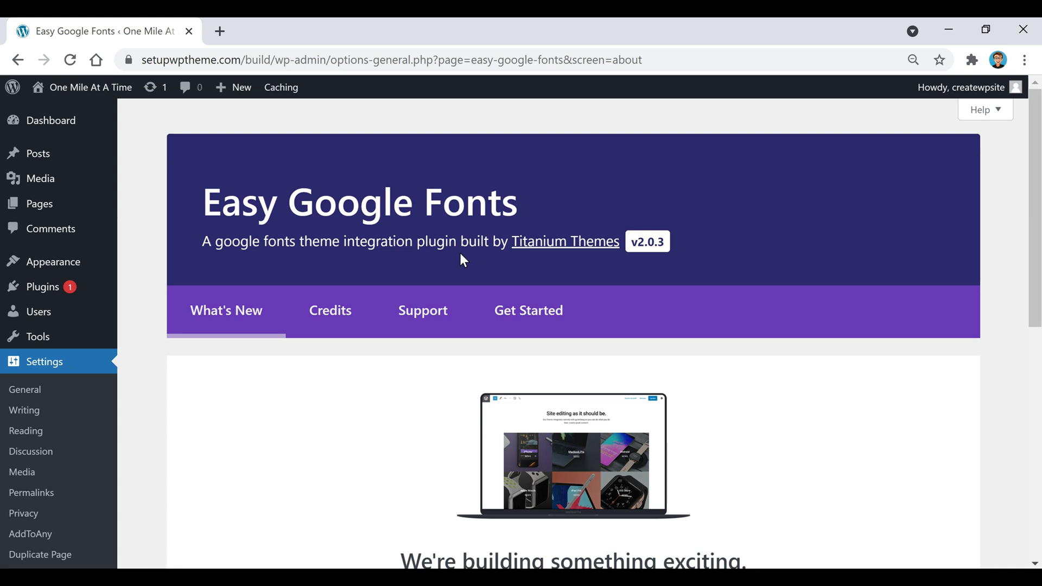
- Visit the One Mile At A Time site and open it in the Customizer
mouse_move(80, 96)
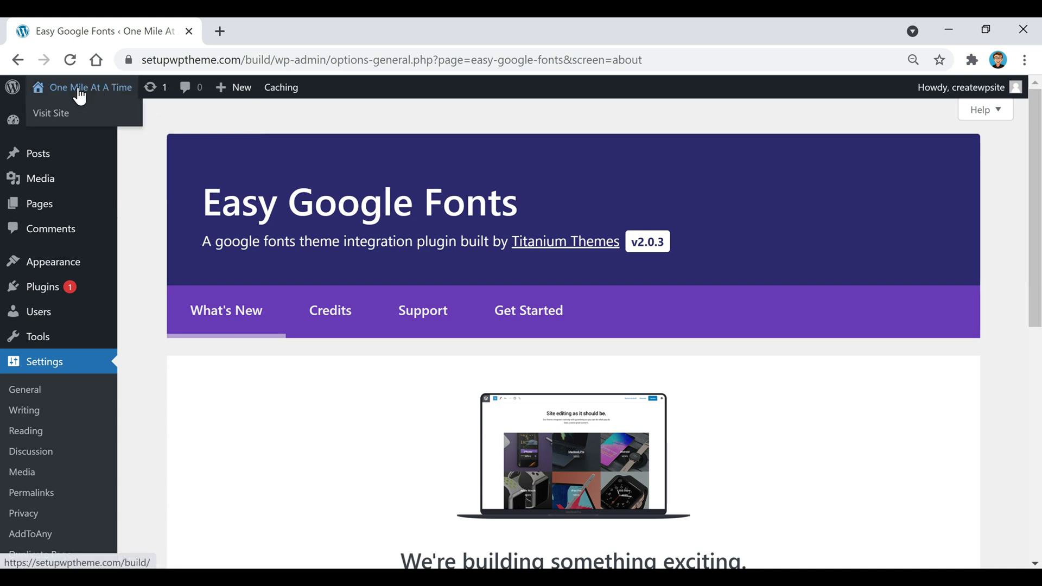
click(51, 115)
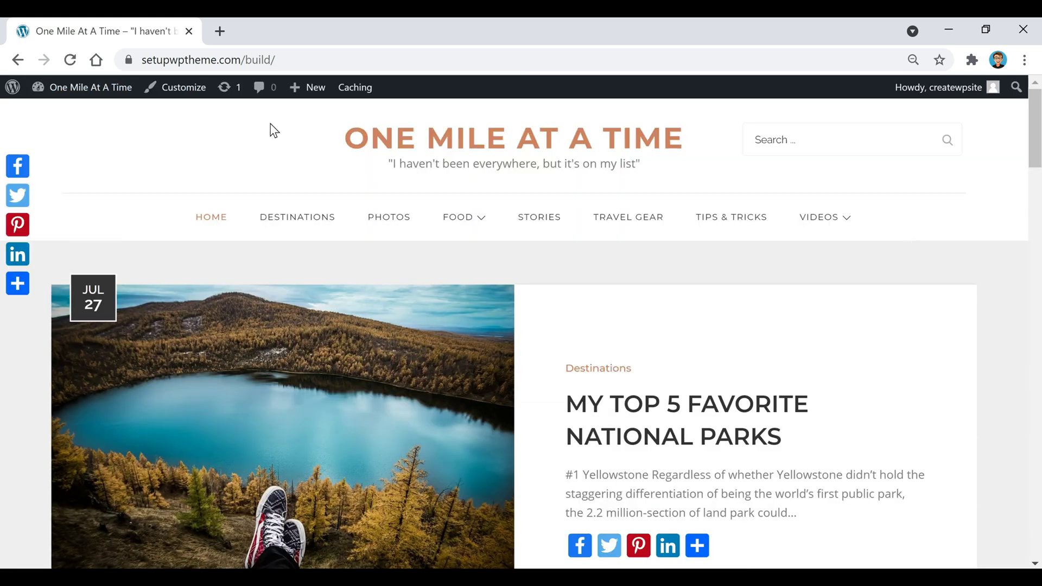
click(174, 95)
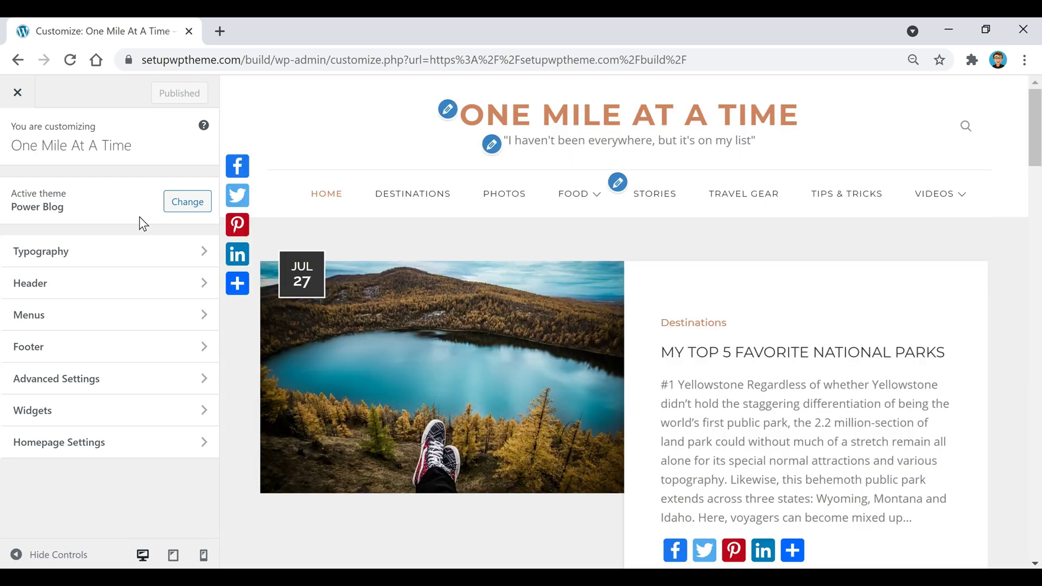
- Open Typography > Default Typography, preview the 'My Top 5 Favorite National Parks' post, and expand Paragraphs
click(78, 259)
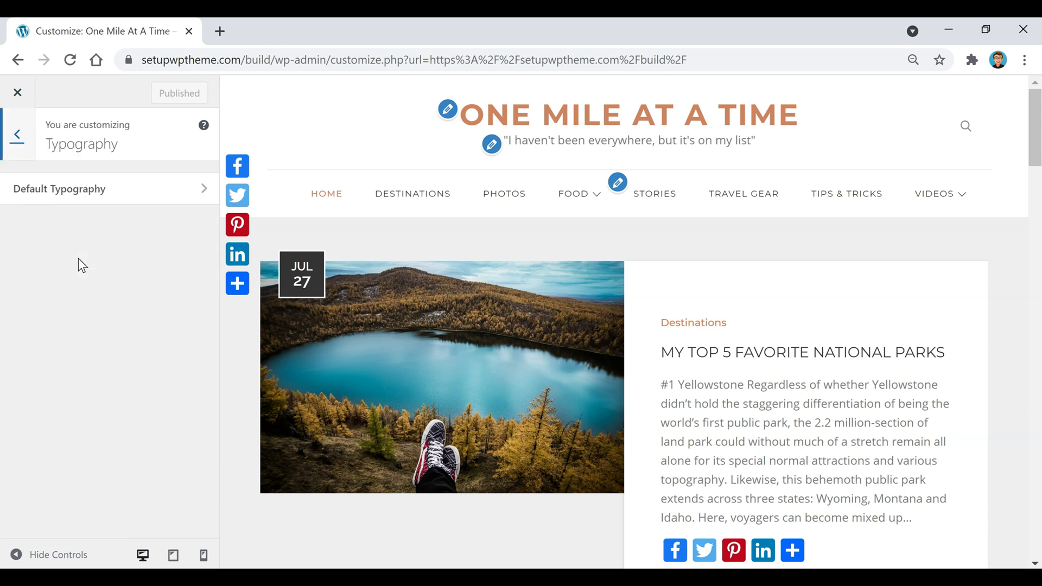
click(87, 197)
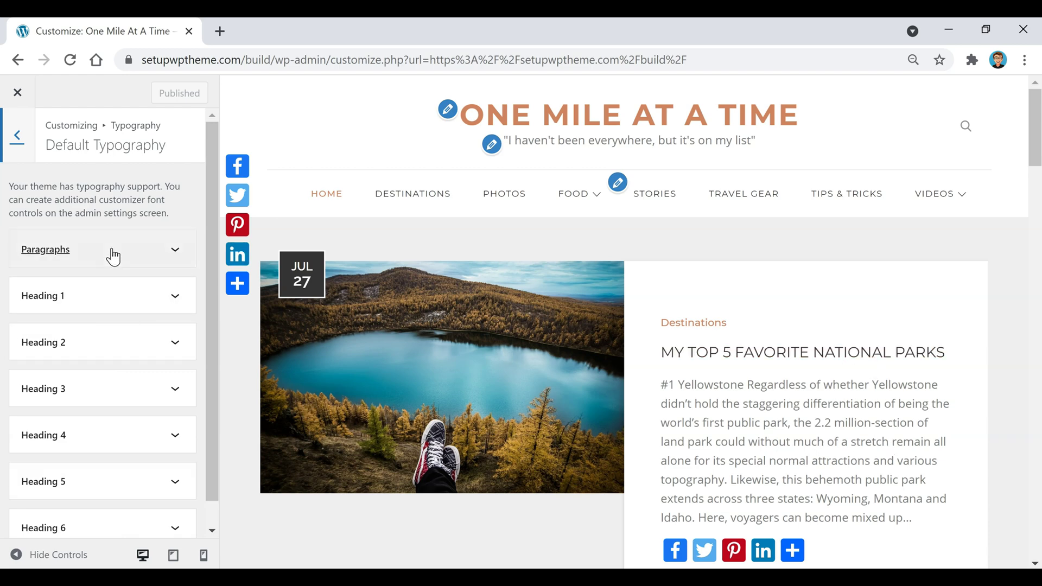
click(750, 358)
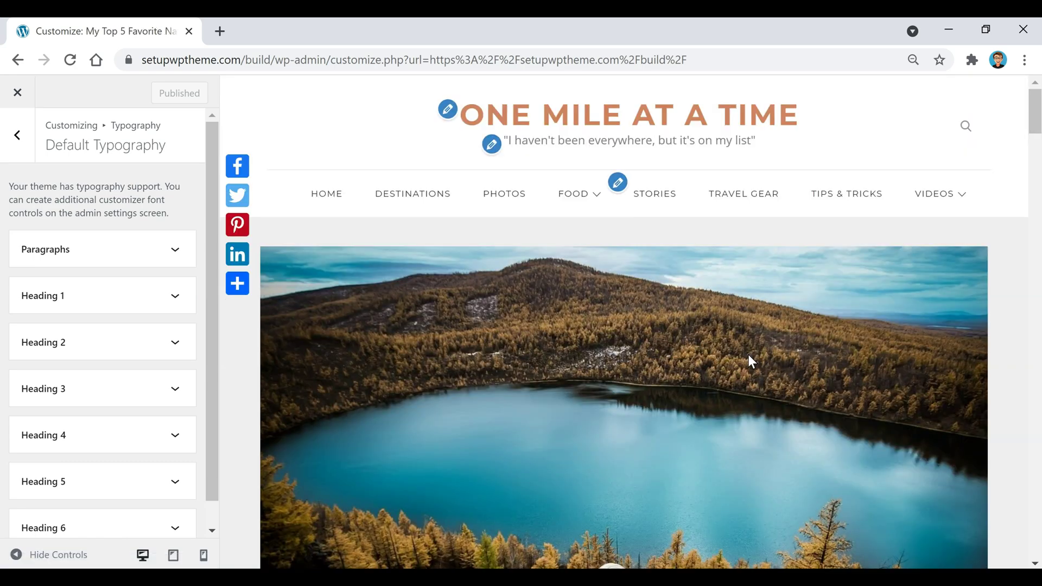
scroll(748, 355, down, 10)
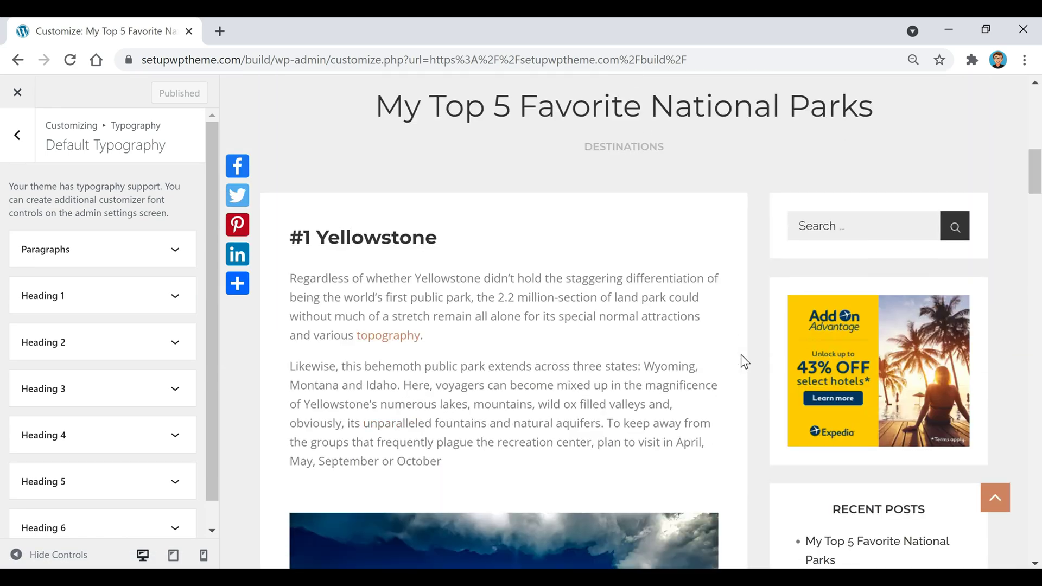
scroll(685, 351, down, 3)
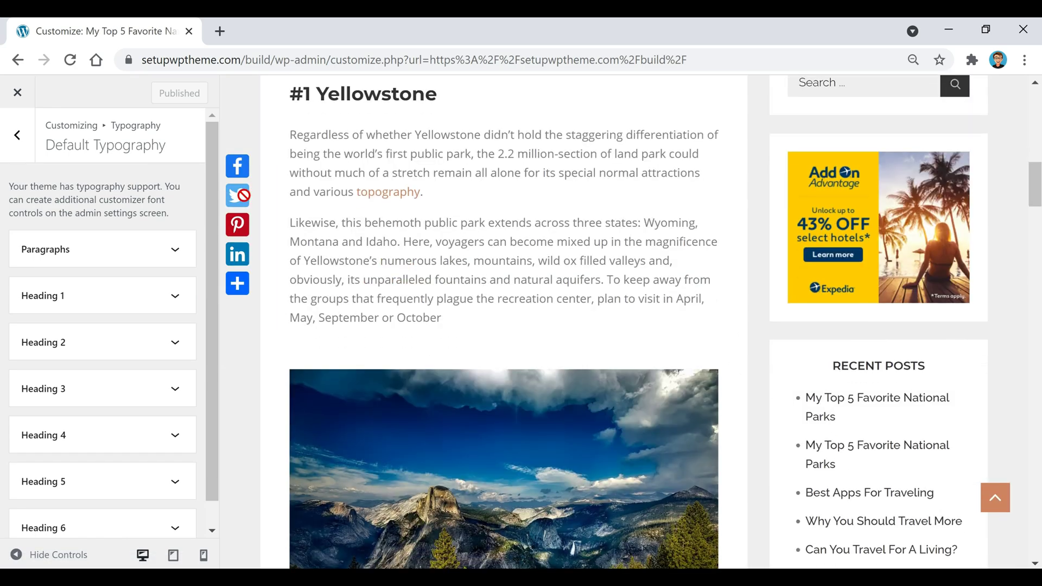
click(117, 263)
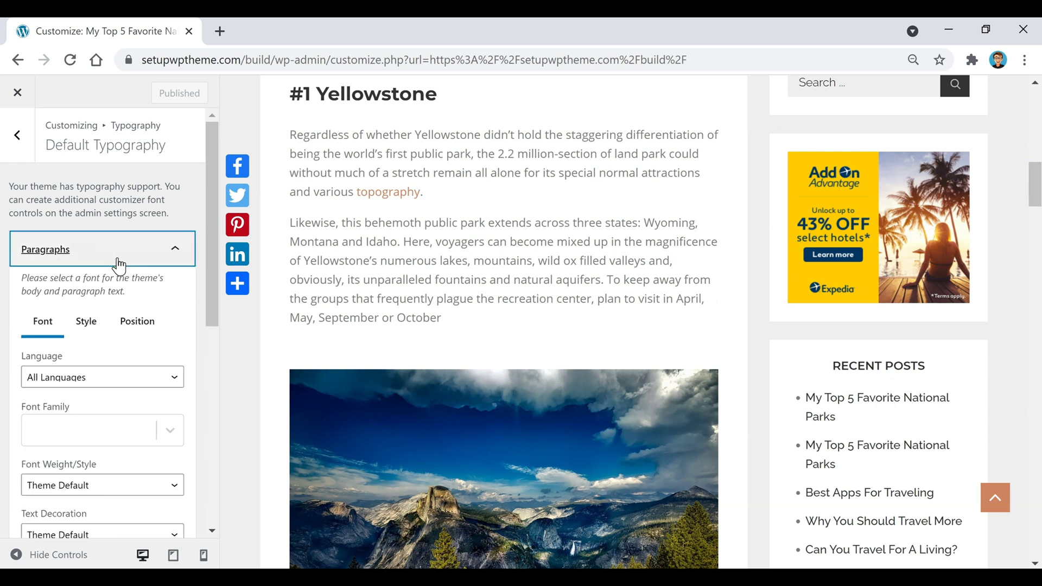
- Preview the paragraph text in Barlow from the Font Family list, then clear it
scroll(117, 263, down, 2)
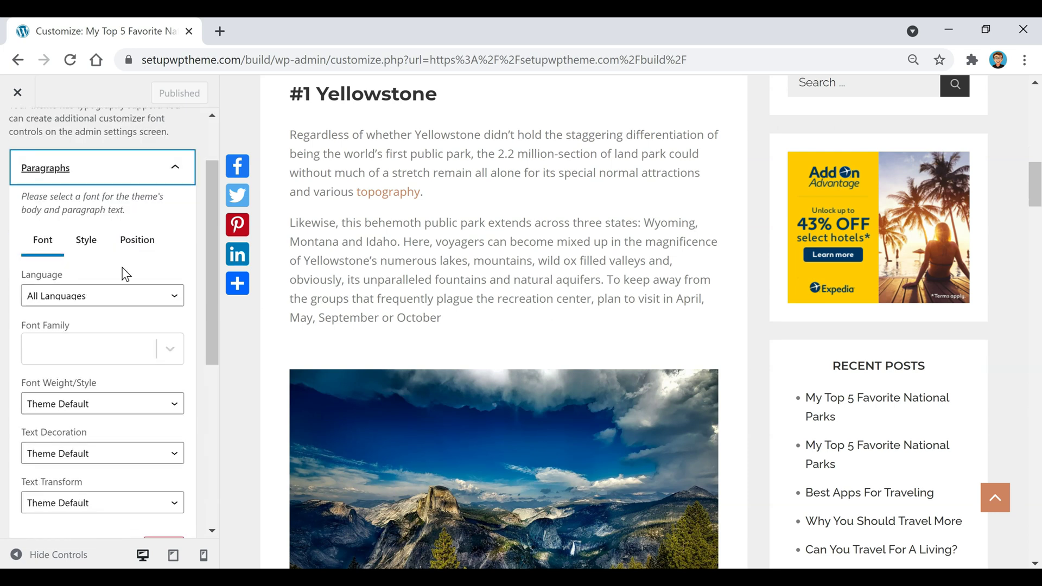
click(100, 347)
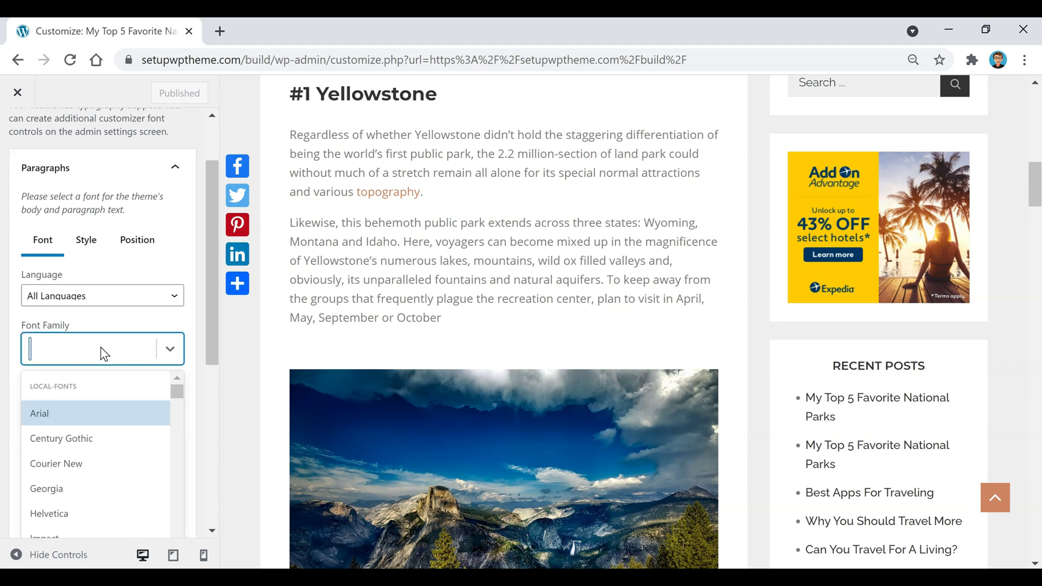
scroll(103, 423, down, 6)
scroll(98, 437, down, 15)
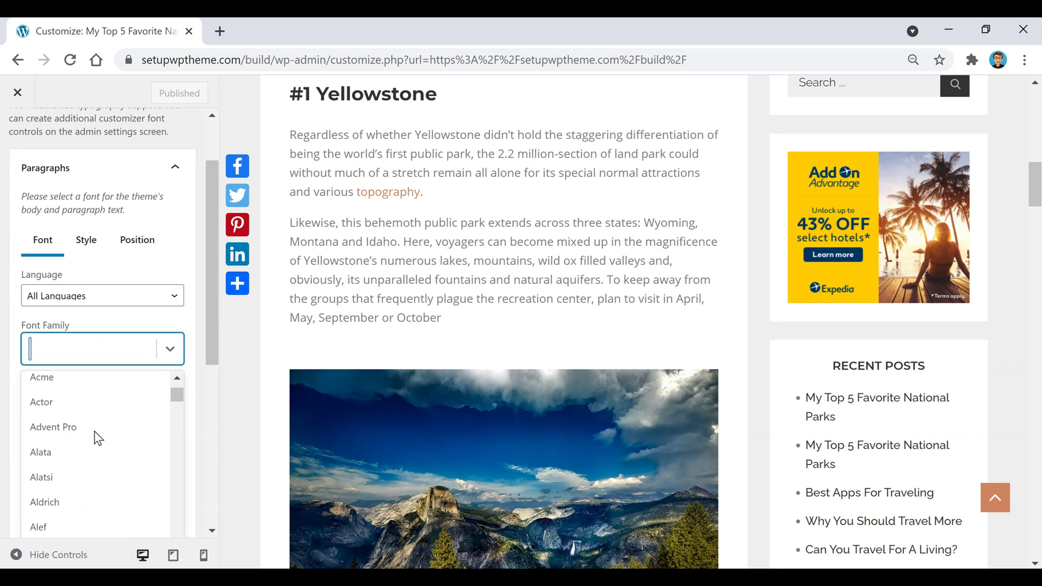
scroll(98, 437, down, 15)
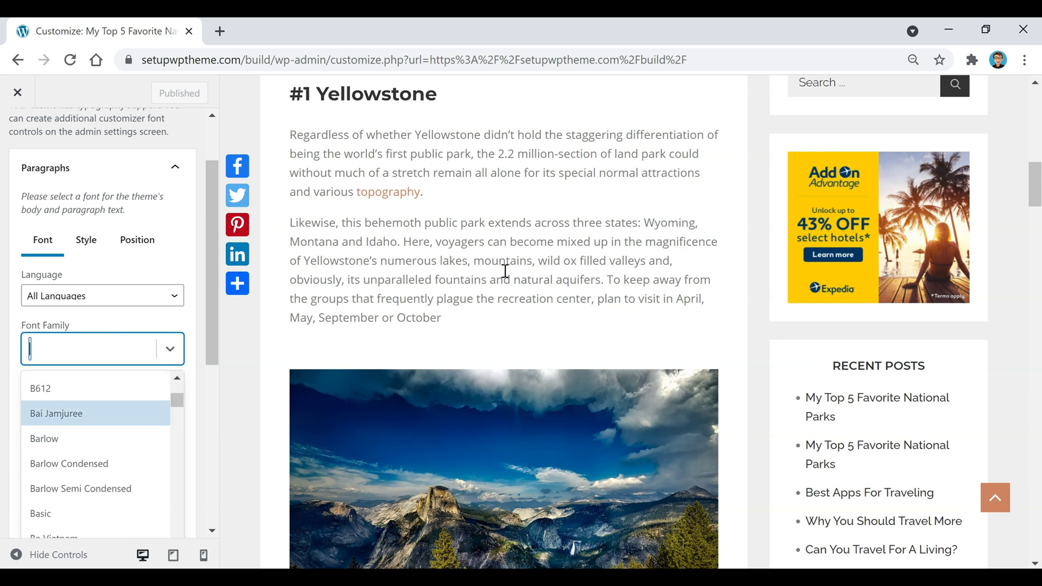
click(67, 440)
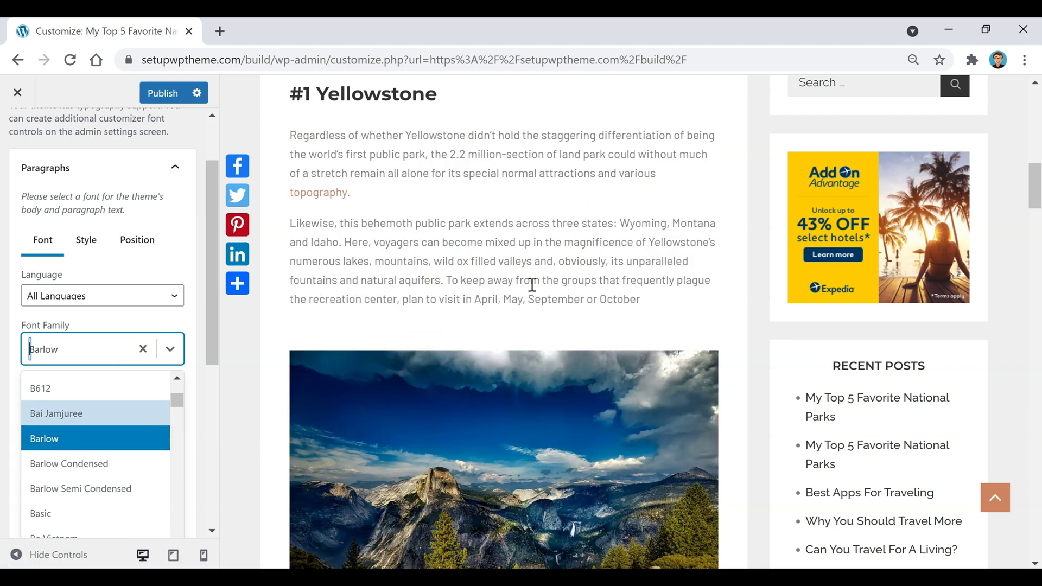
click(143, 349)
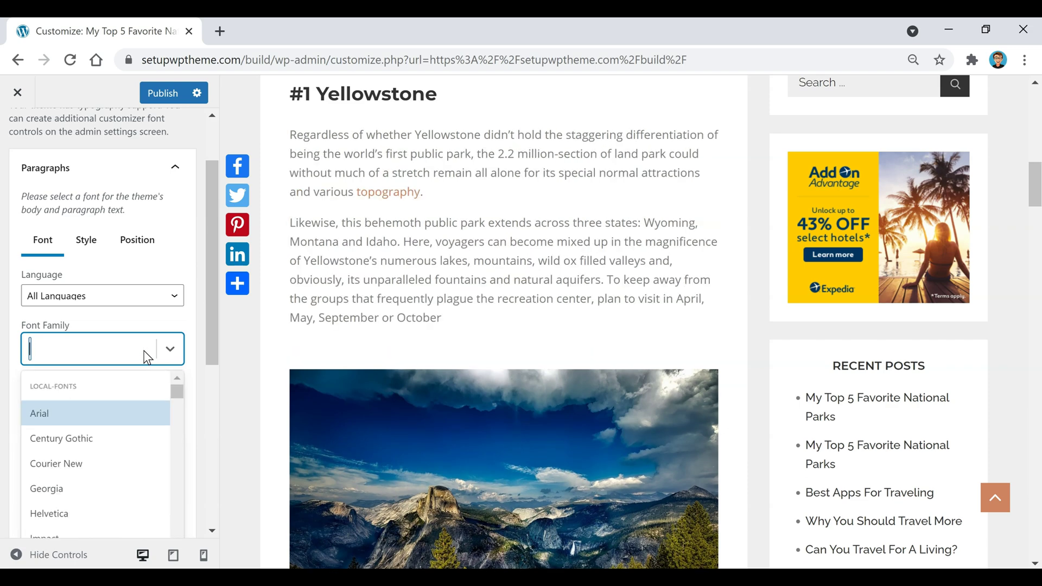
- Preview paragraphs in Anton, then clear the Font Family so the default font returns
scroll(86, 462, down, 5)
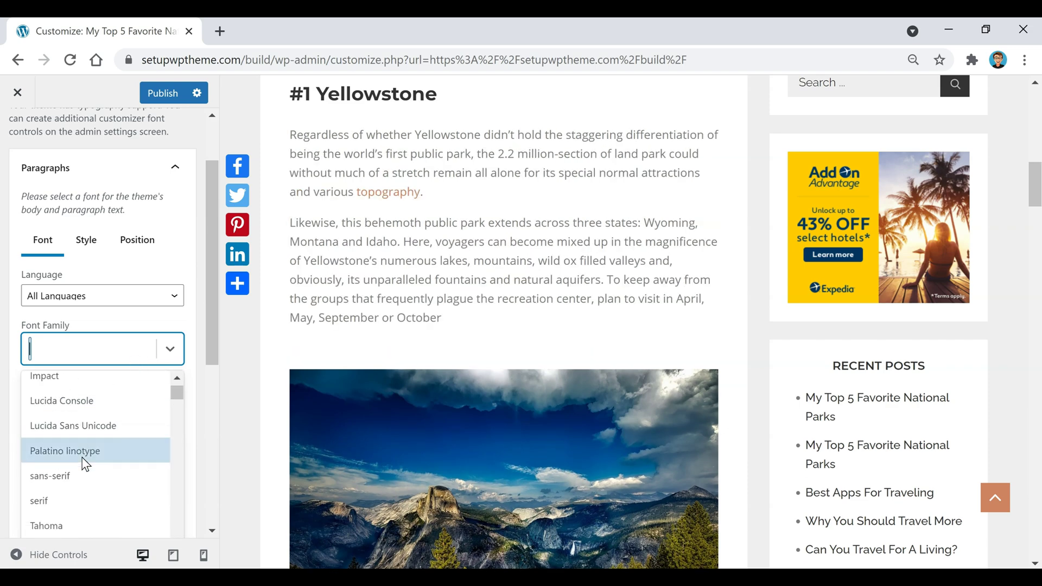
scroll(86, 463, down, 15)
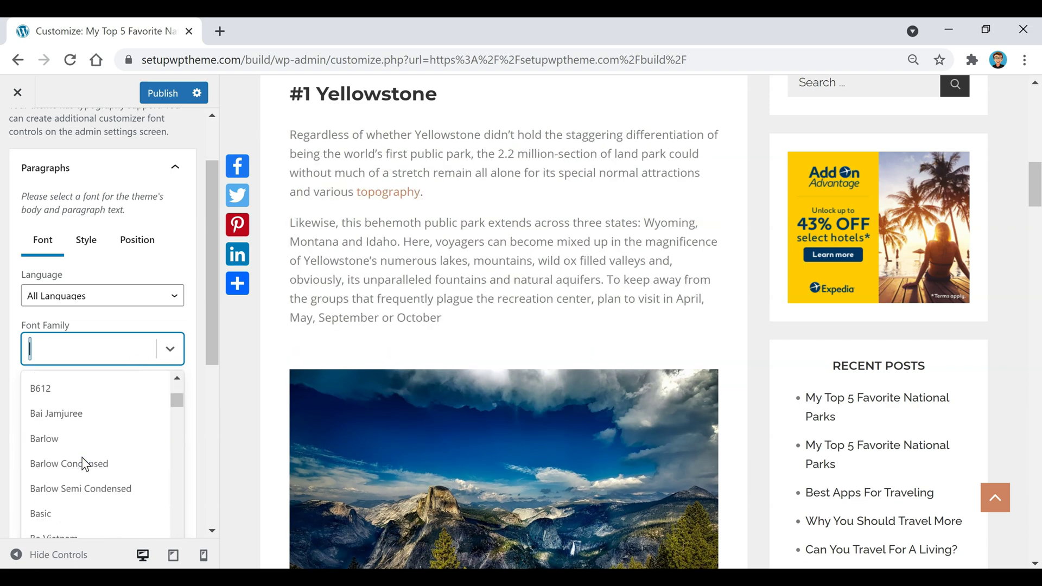
scroll(60, 406, up, 5)
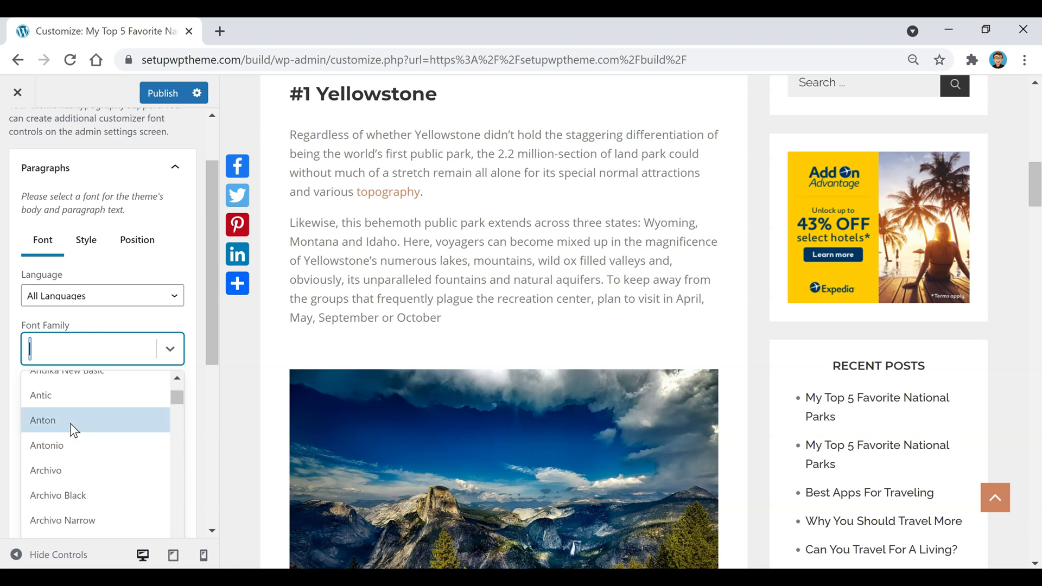
click(76, 422)
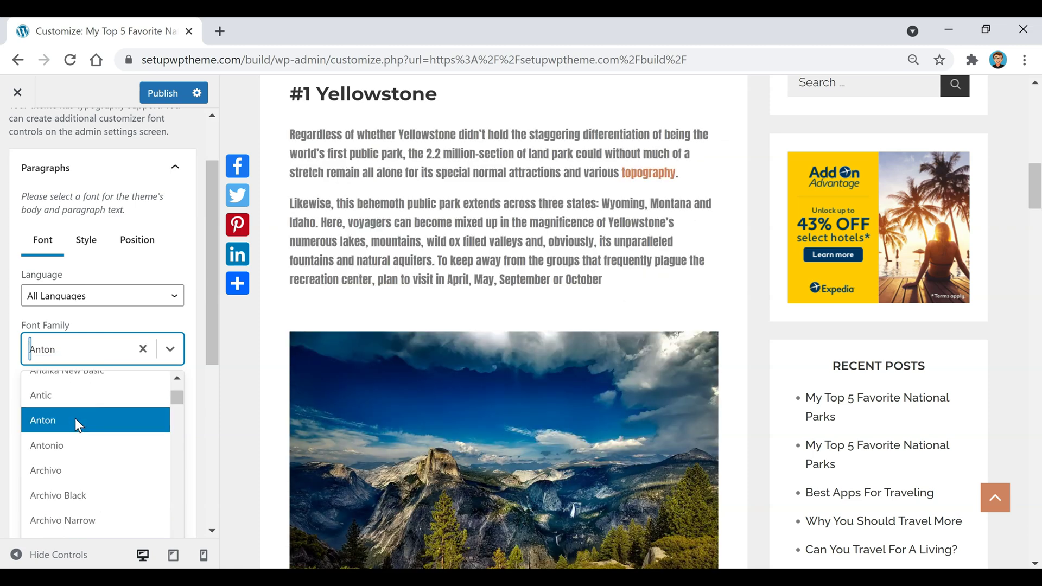
click(142, 349)
click(150, 318)
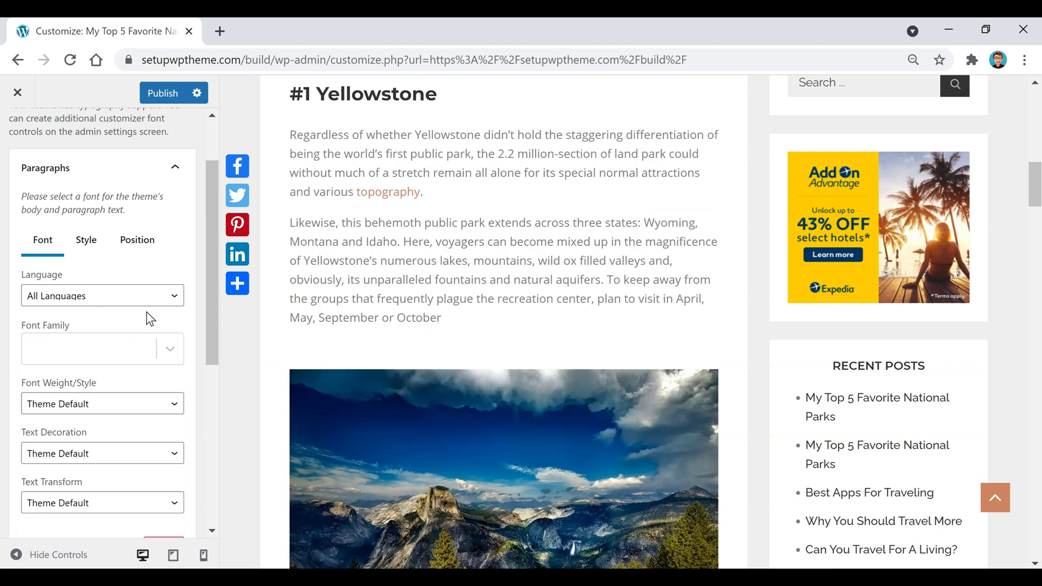
- Collapse Paragraphs, preview Heading 3 in Impact, then clear it and collapse Heading 3
click(175, 168)
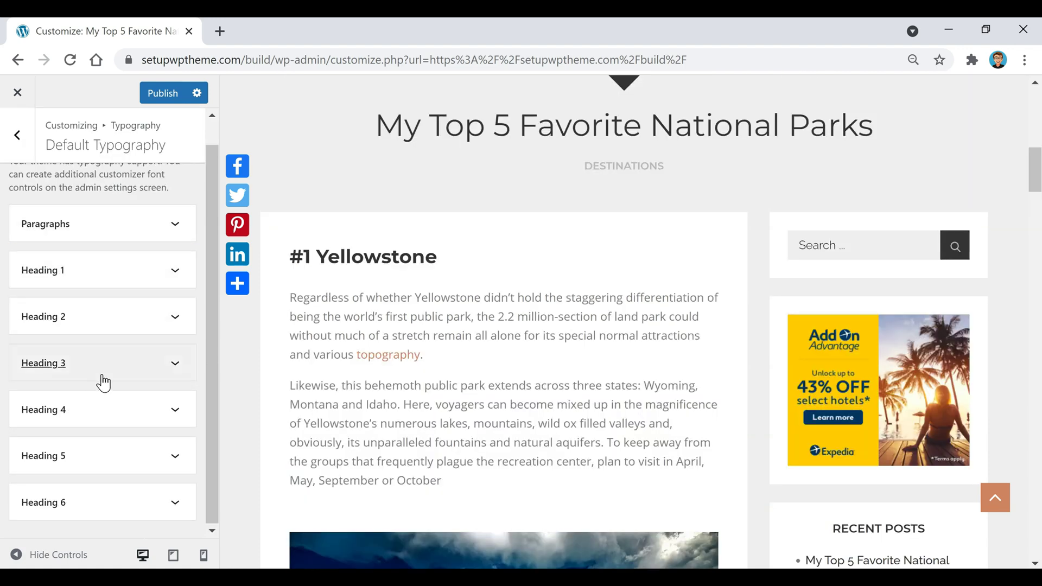
click(145, 370)
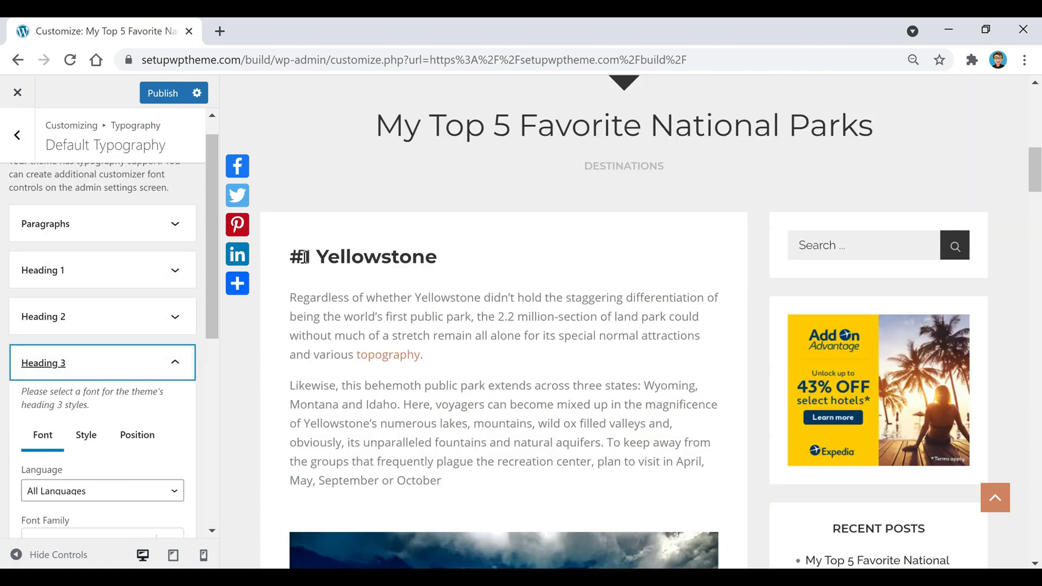
scroll(109, 369, down, 3)
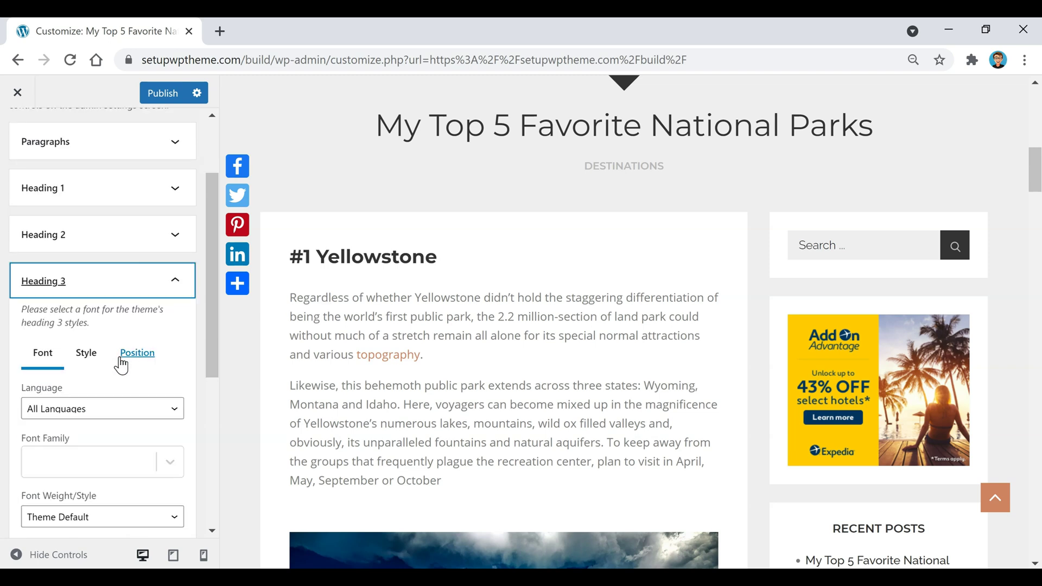
click(110, 387)
scroll(87, 464, down, 3)
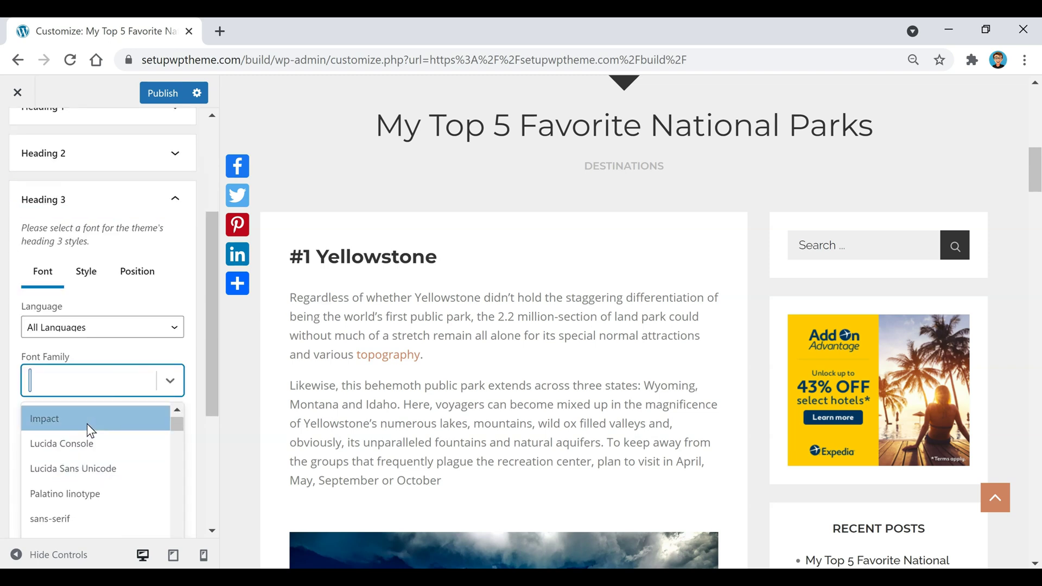
click(86, 422)
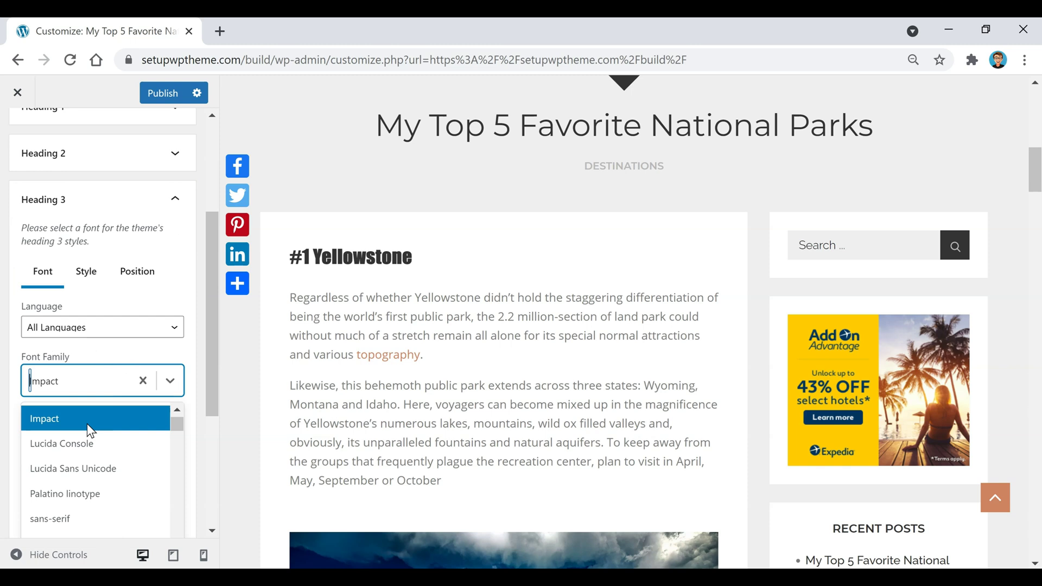
click(142, 382)
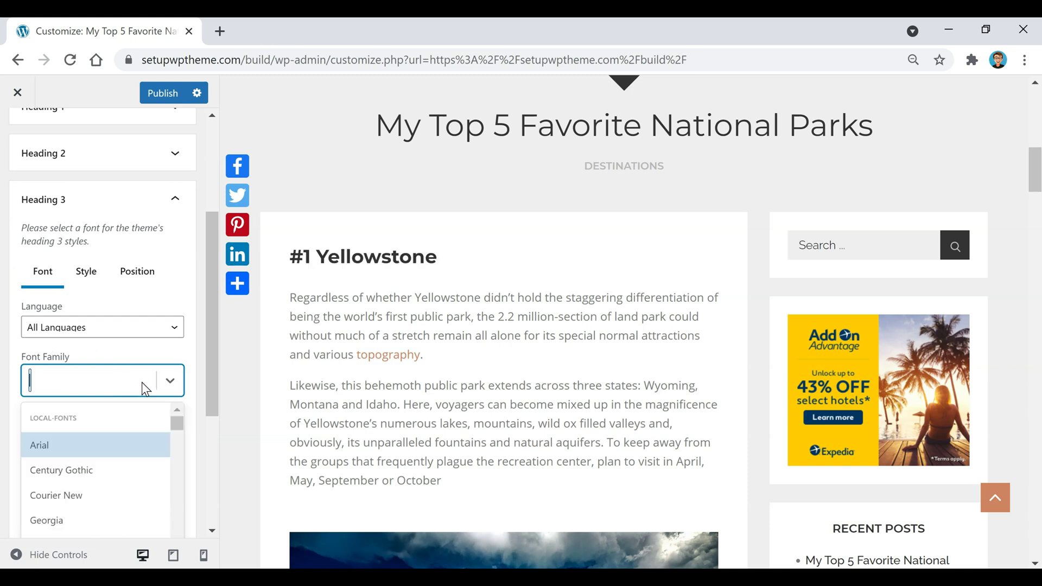
click(142, 202)
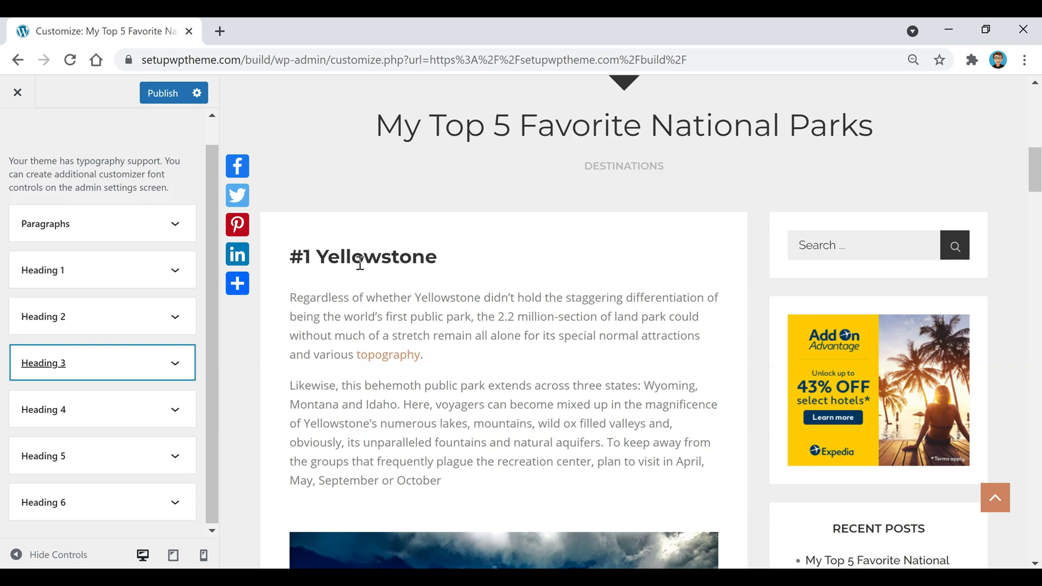
click(131, 320)
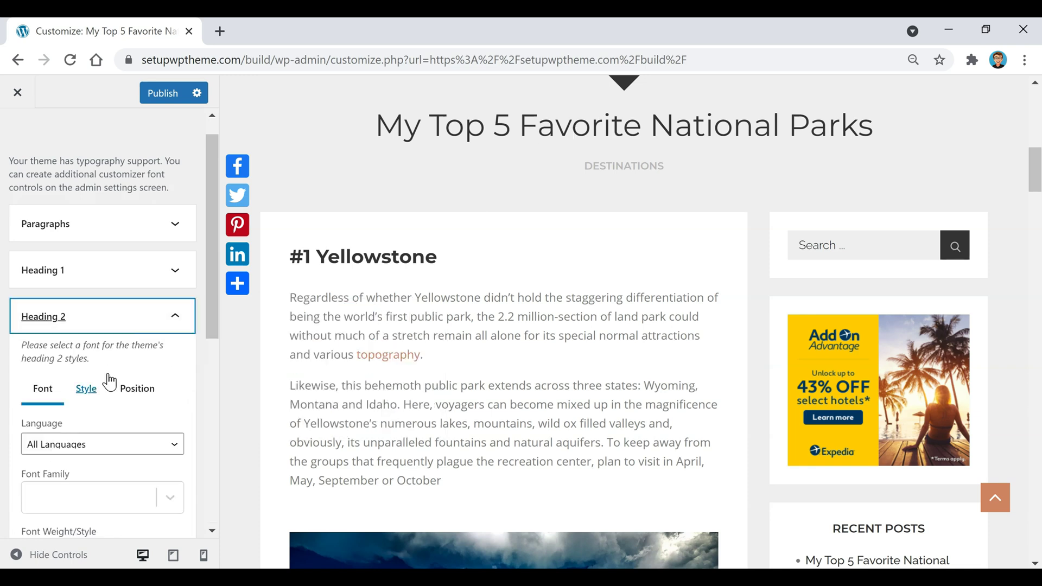
- Apply Georgia to the Heading 2 title, then clear it and collapse Heading 2
scroll(107, 384, down, 3)
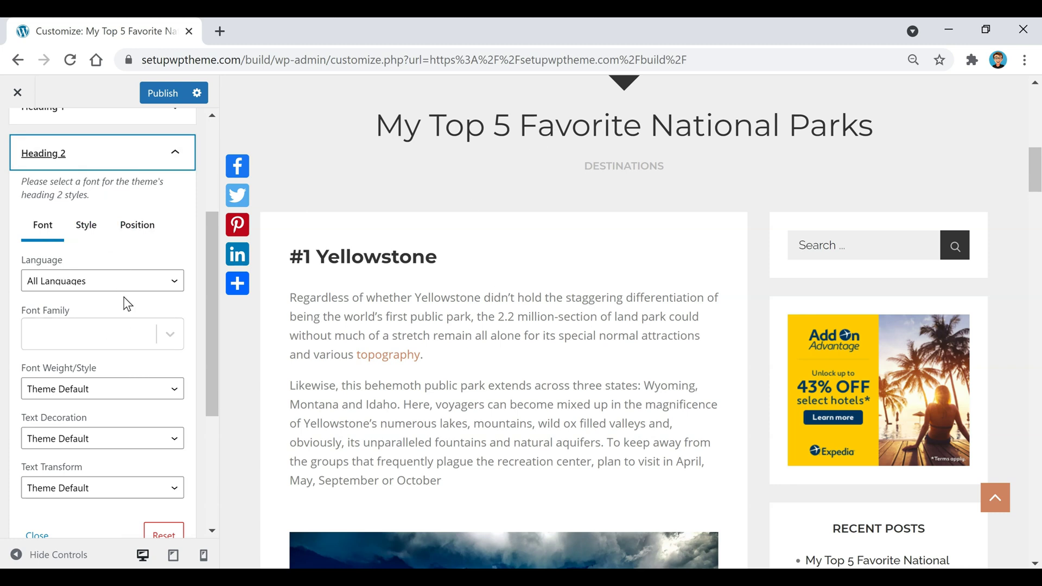
click(101, 338)
scroll(98, 380, down, 2)
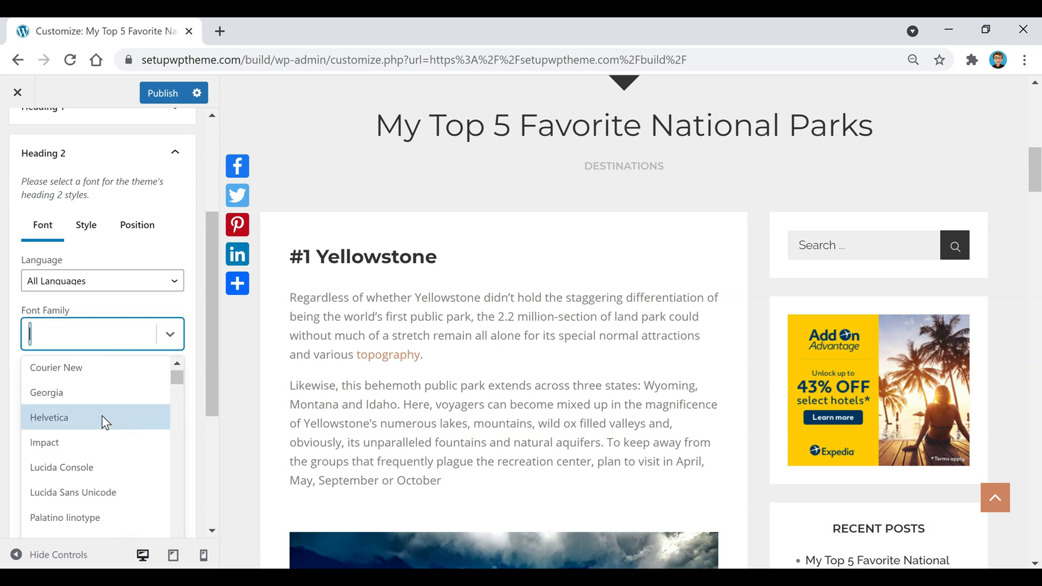
click(96, 393)
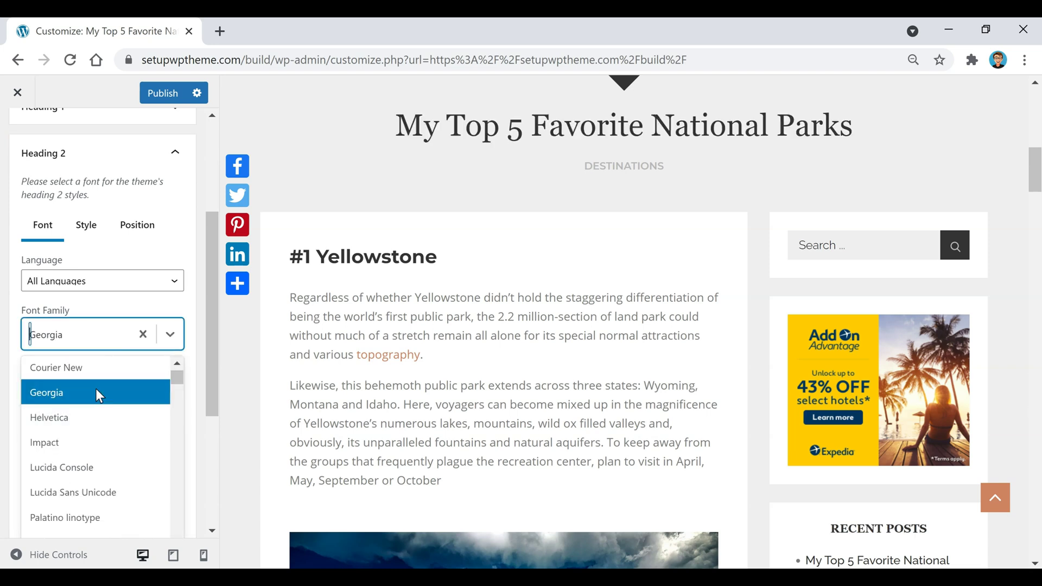
click(143, 335)
click(171, 154)
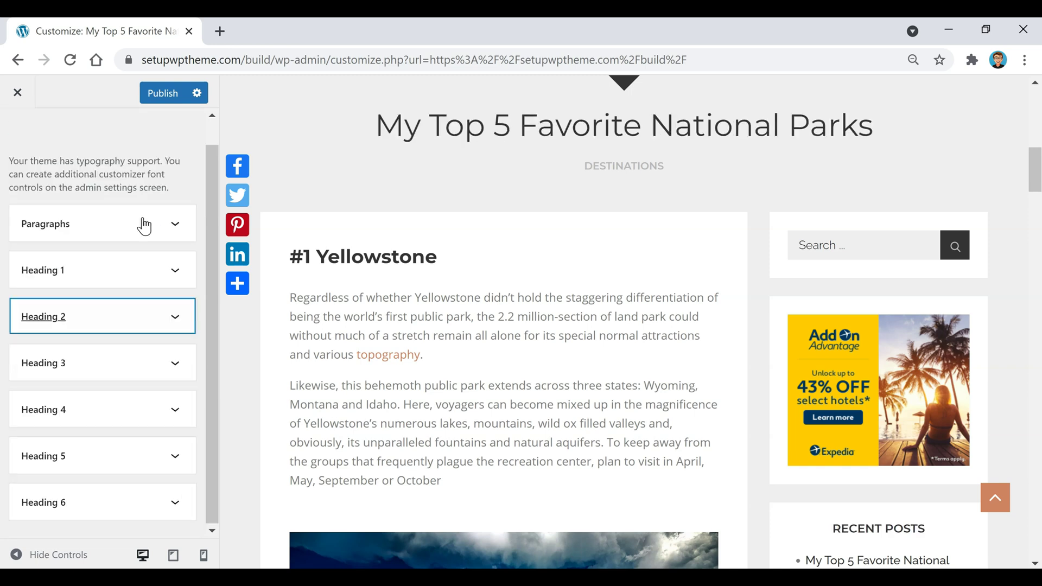
click(510, 369)
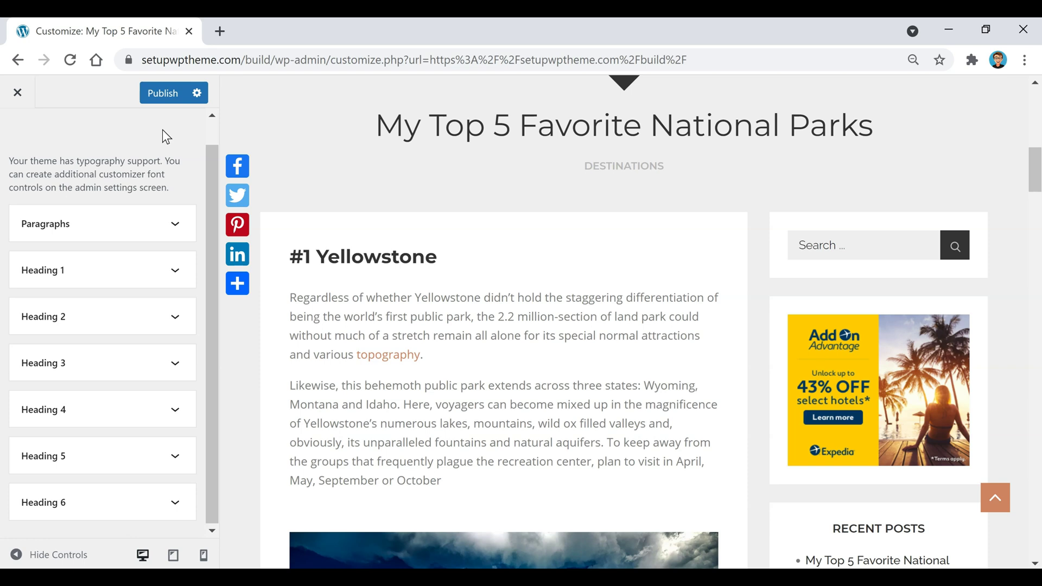
- Close the Customizer and confirm discarding the unpublished font changes
click(19, 94)
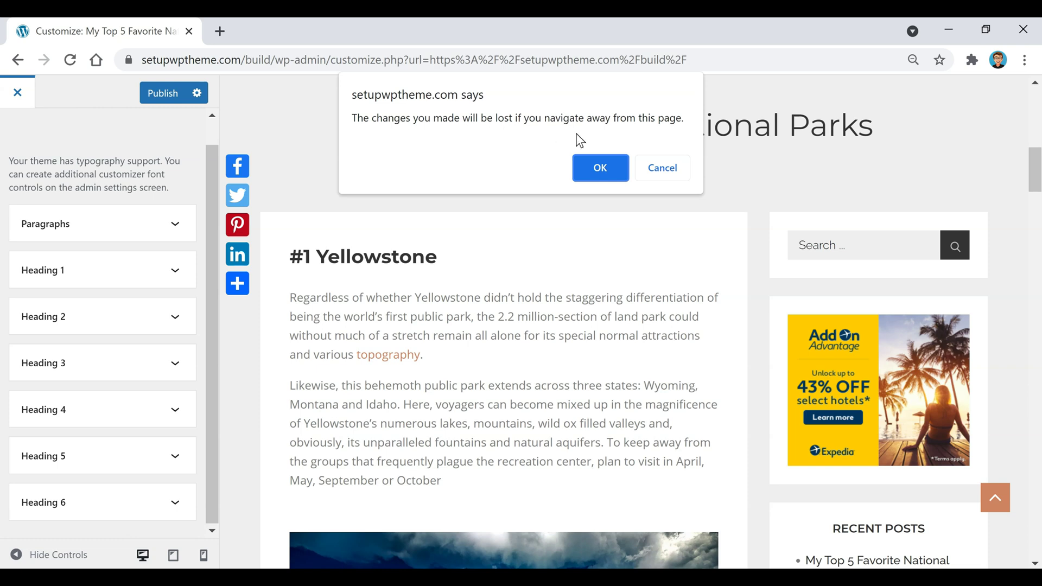
click(619, 169)
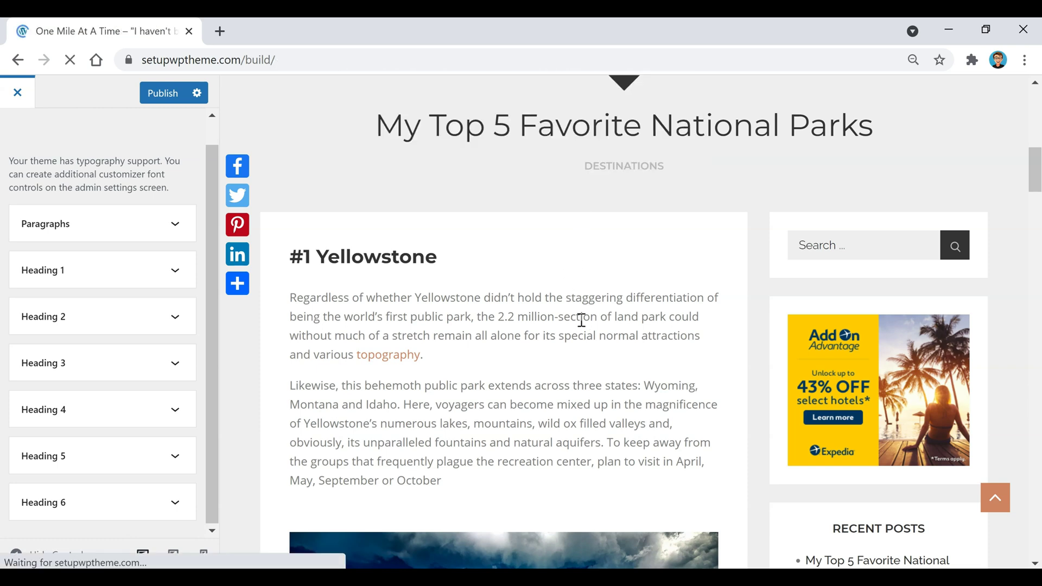